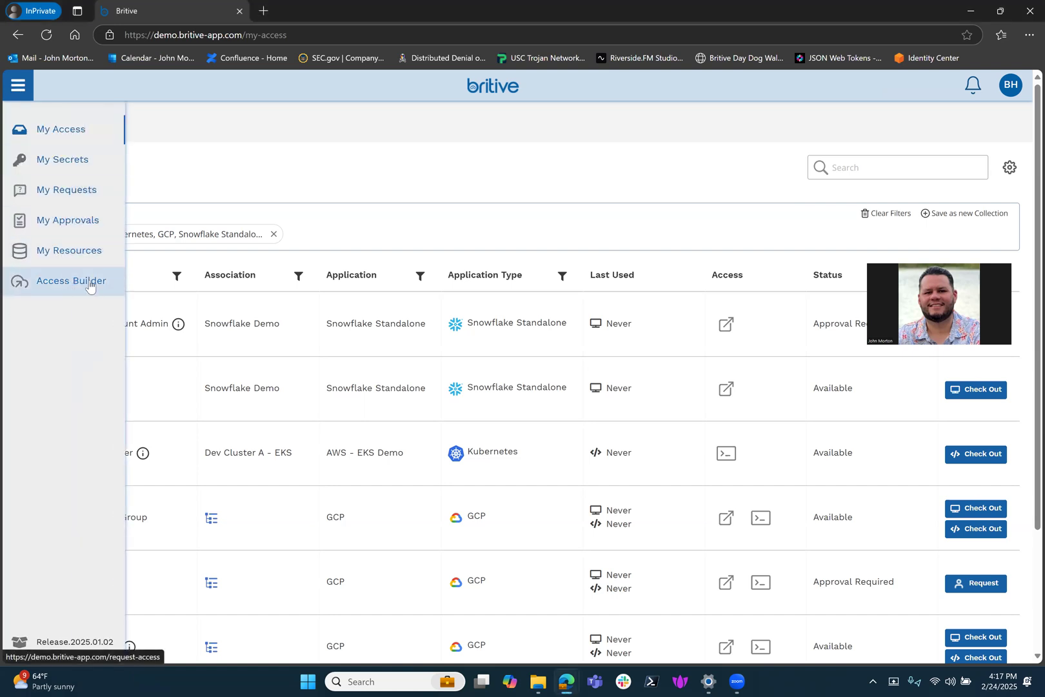
- Open the My Secrets page and load instagram.com in a new browser tab
{"action": "left_click", "coordinate": [73, 169]}
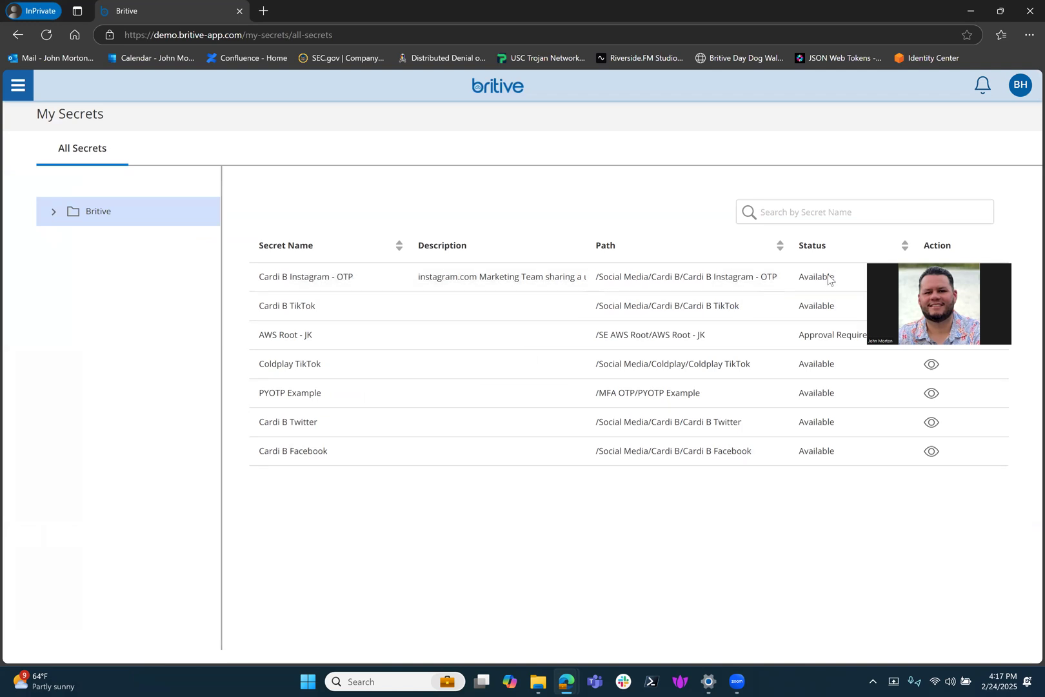
{"action": "left_click_drag", "start_coordinate": [965, 421], "coordinate": [966, 516]}
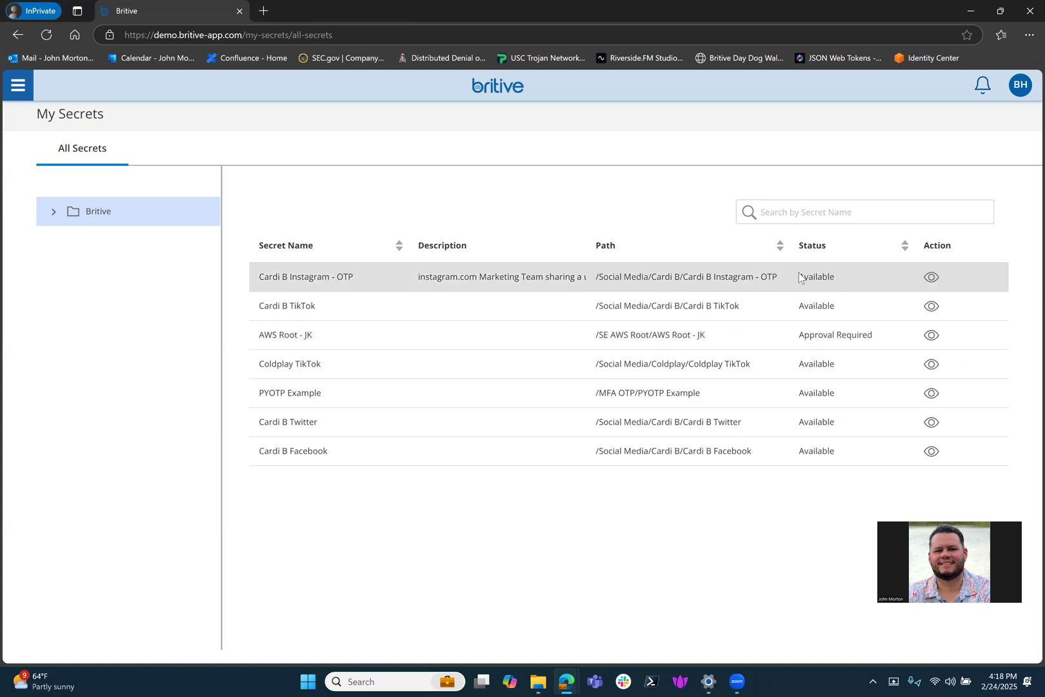
{"action": "left_click", "coordinate": [270, 11]}
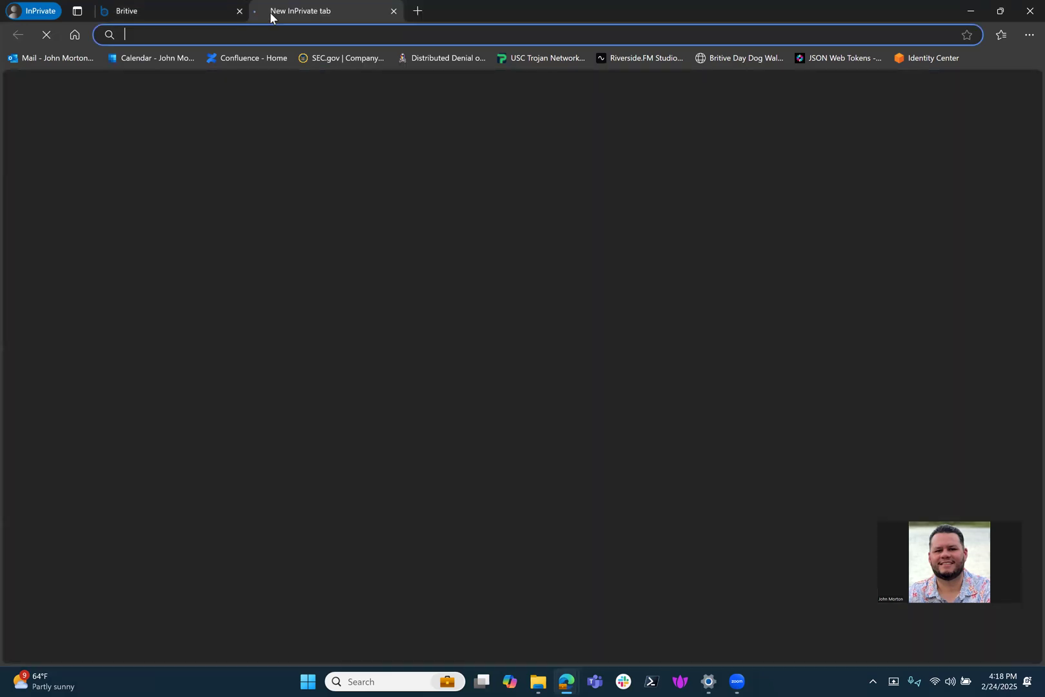
{"action": "type", "text": "instagram.com"}
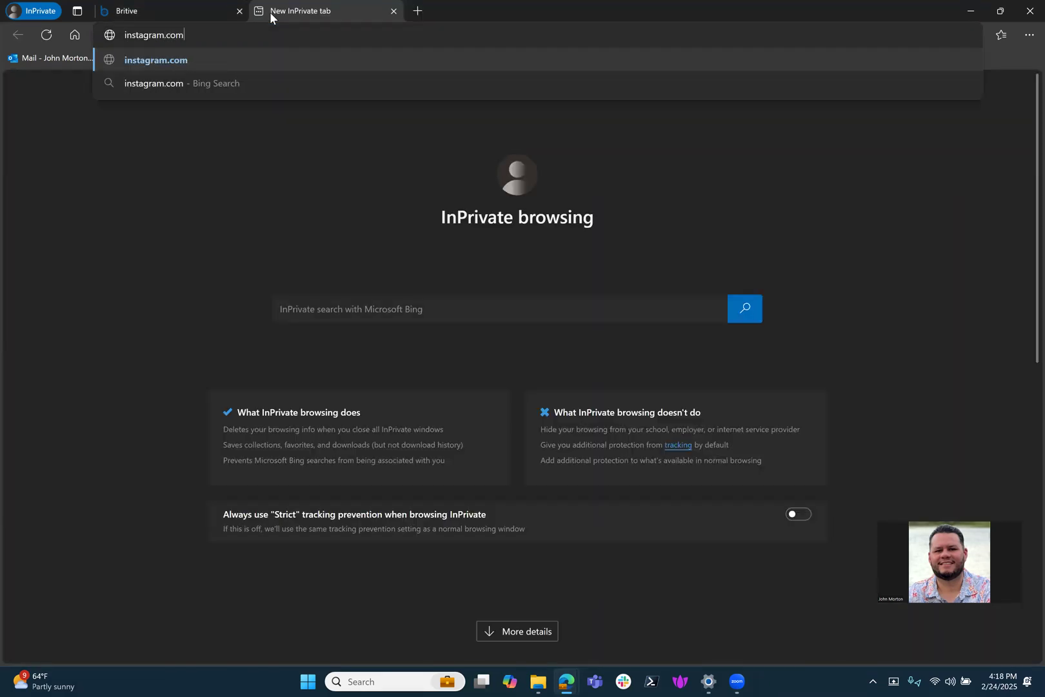
{"action": "key", "text": "Return"}
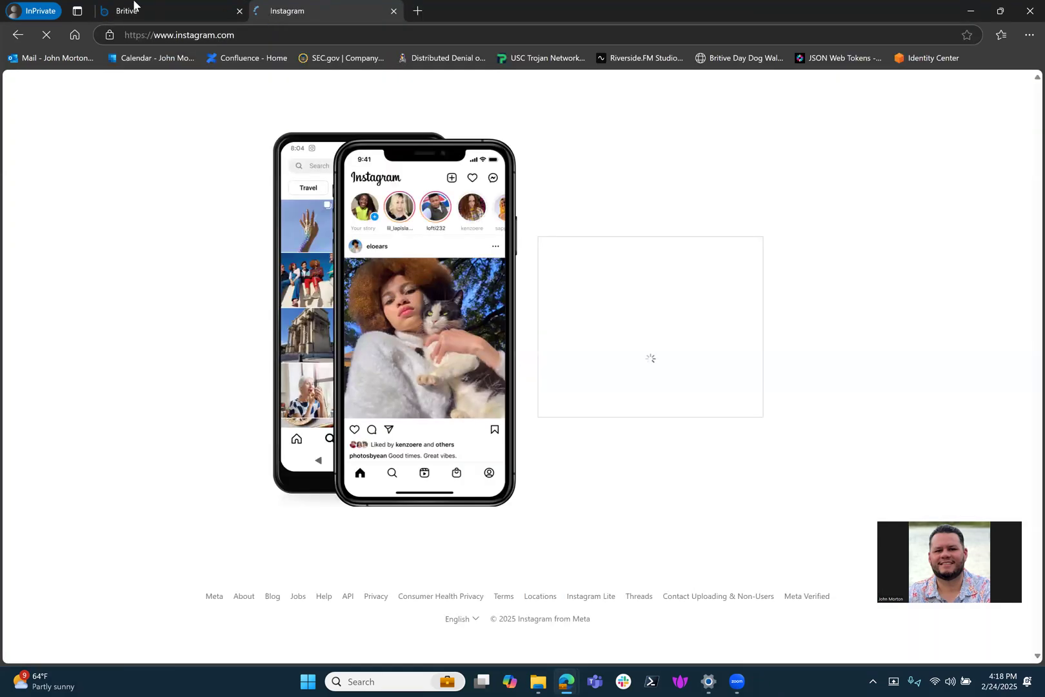
- View the Cardi B Instagram - OTP secret in Britive and copy its username into the Instagram login form
{"action": "left_click", "coordinate": [151, 10]}
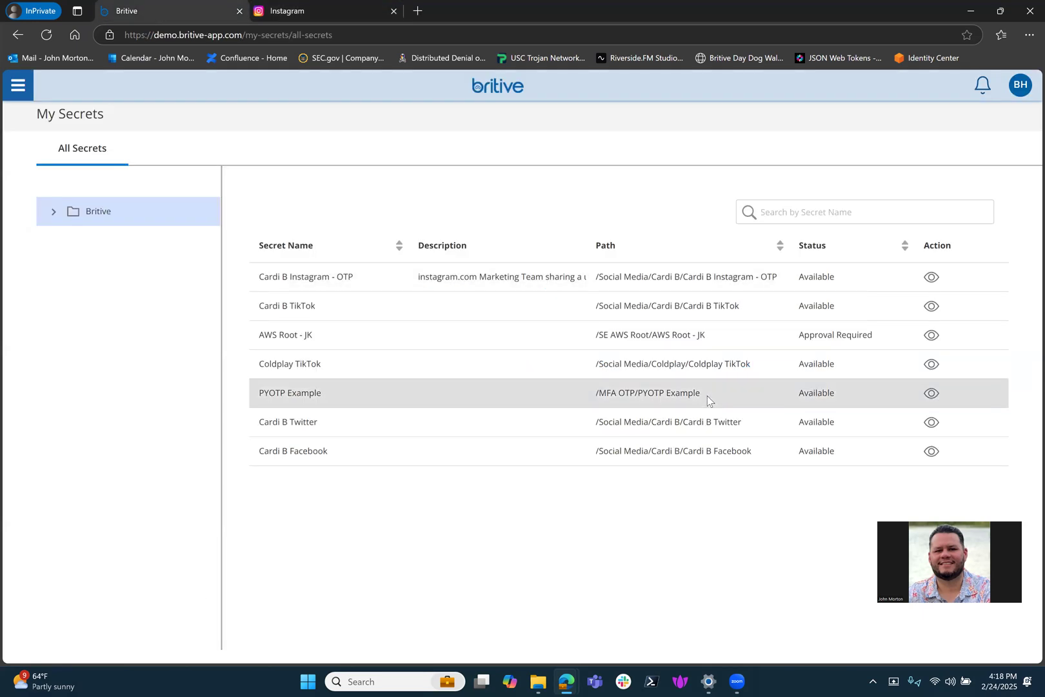
{"action": "left_click", "coordinate": [929, 279]}
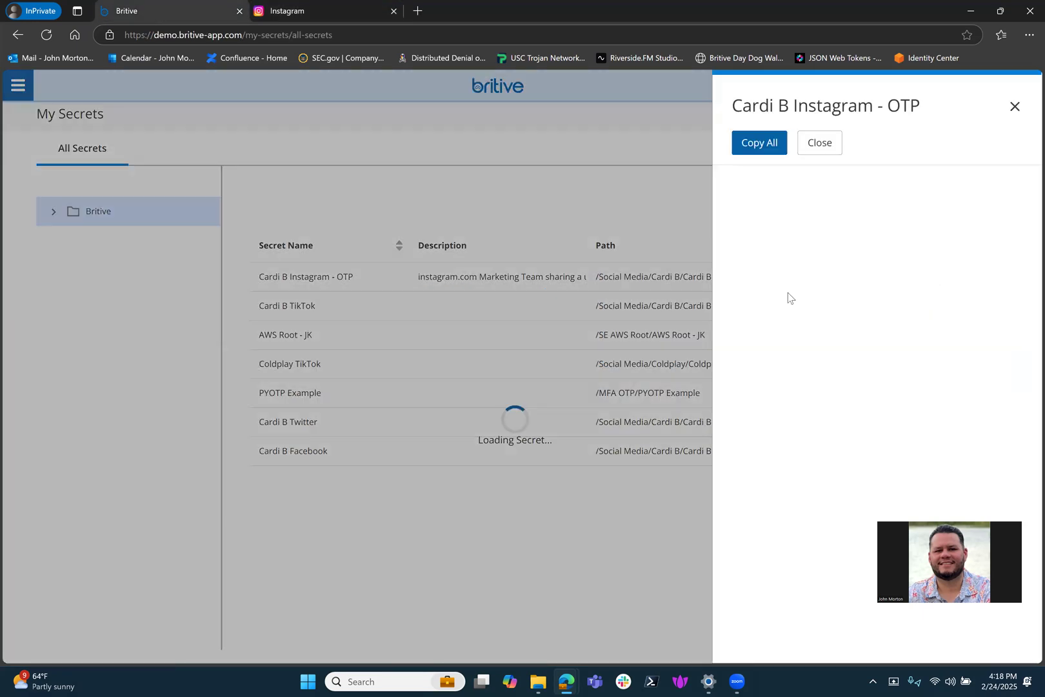
{"action": "left_click", "coordinate": [962, 361]}
{"action": "left_click", "coordinate": [316, 5]}
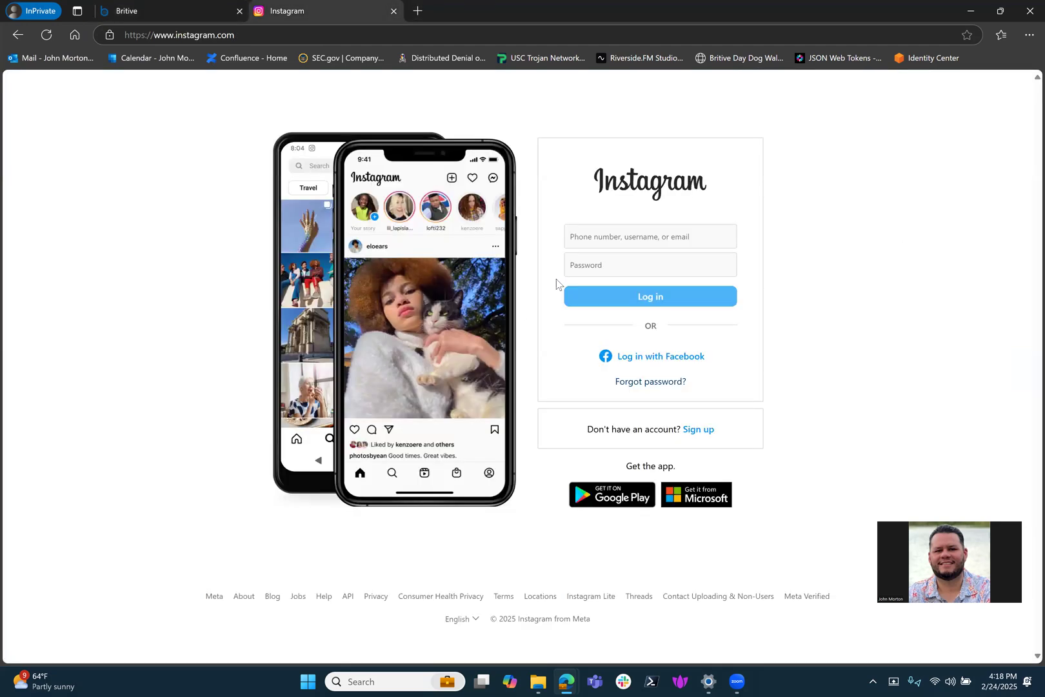
{"action": "left_click", "coordinate": [609, 230]}
{"action": "key", "text": "ctrl+v"}
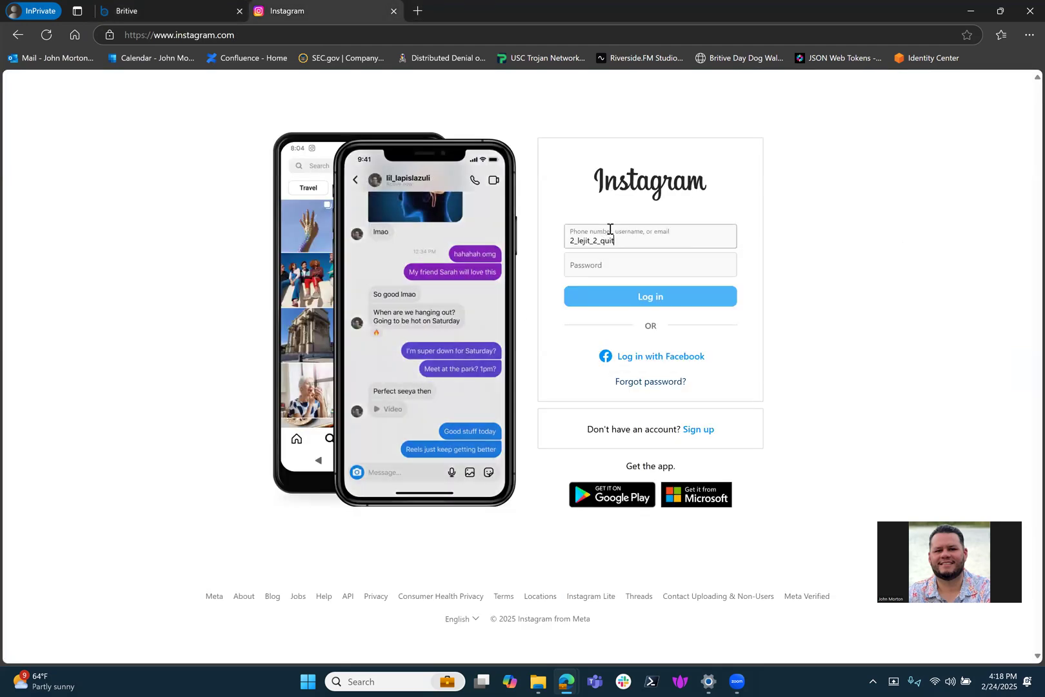
- Copy the account password from the Cardi B Instagram - OTP secret into Instagram's password field and log in
{"action": "left_click", "coordinate": [596, 270]}
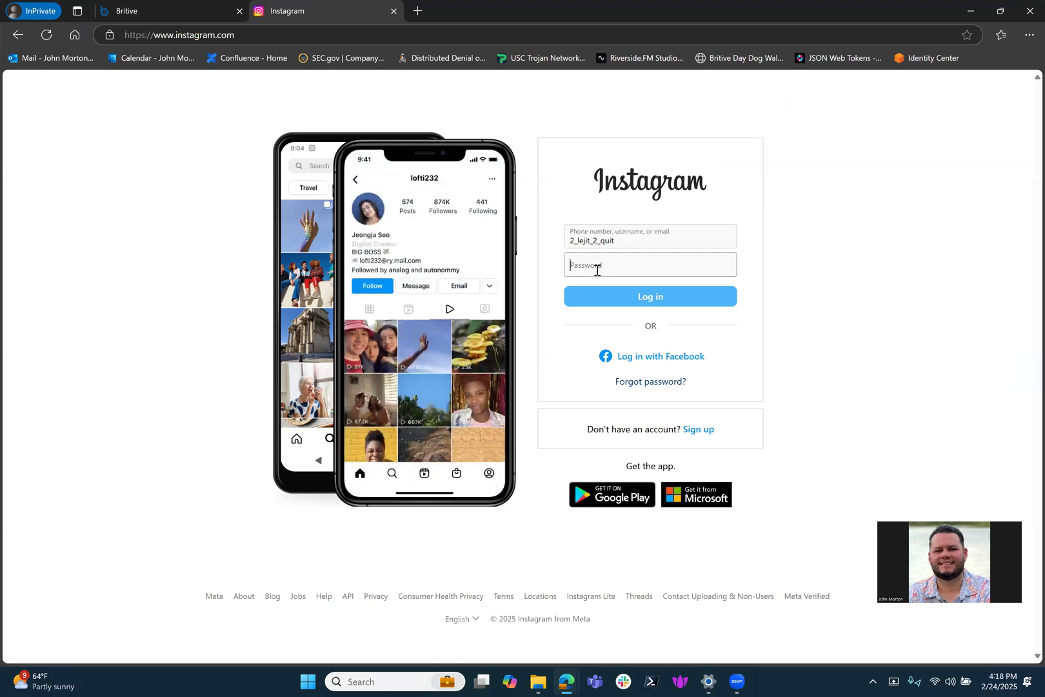
{"action": "left_click", "coordinate": [173, 11]}
{"action": "left_click", "coordinate": [961, 434]}
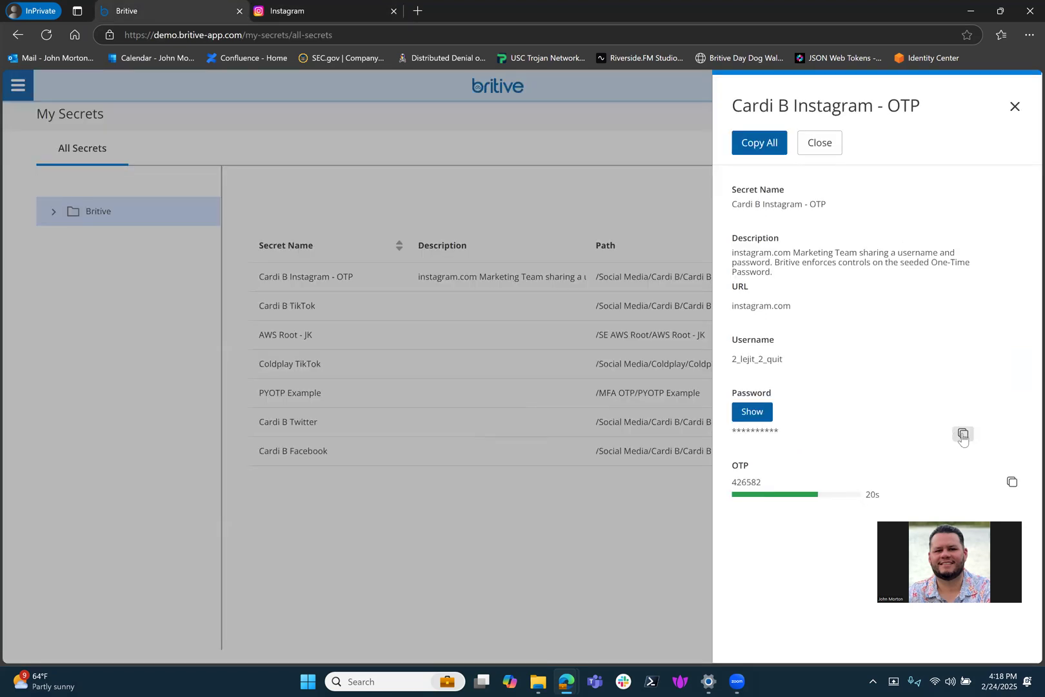
{"action": "left_click", "coordinate": [307, 7]}
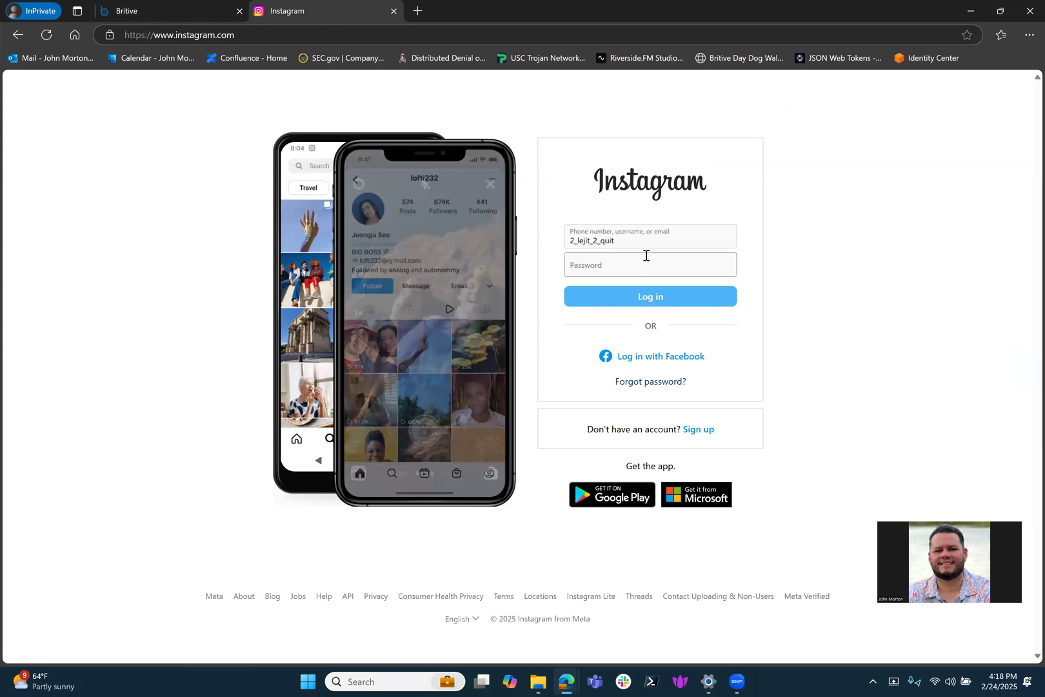
{"action": "key", "text": "ctrl+v"}
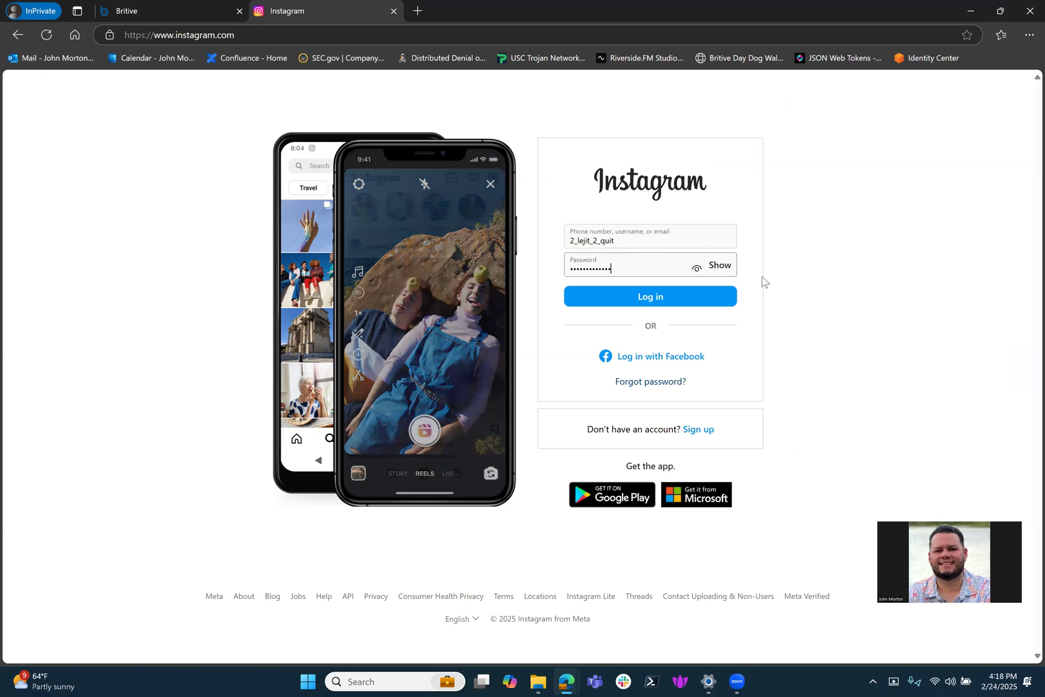
{"action": "left_click", "coordinate": [701, 297]}
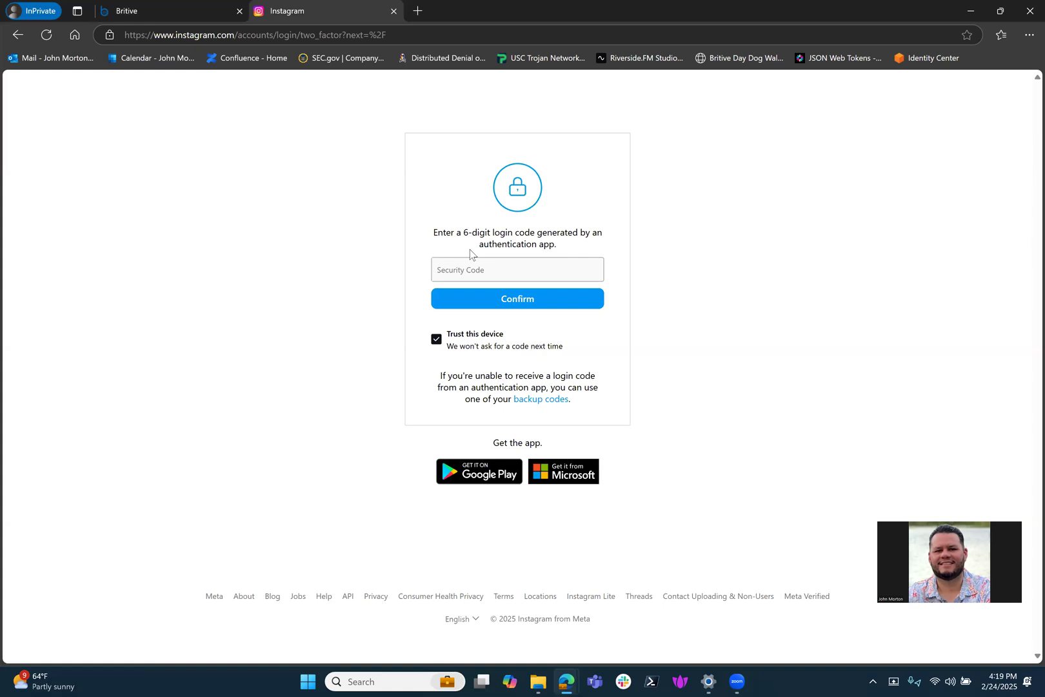
- Copy the one-time password from the Britive secret into Instagram's security code field and confirm the login
{"action": "left_click", "coordinate": [127, 11]}
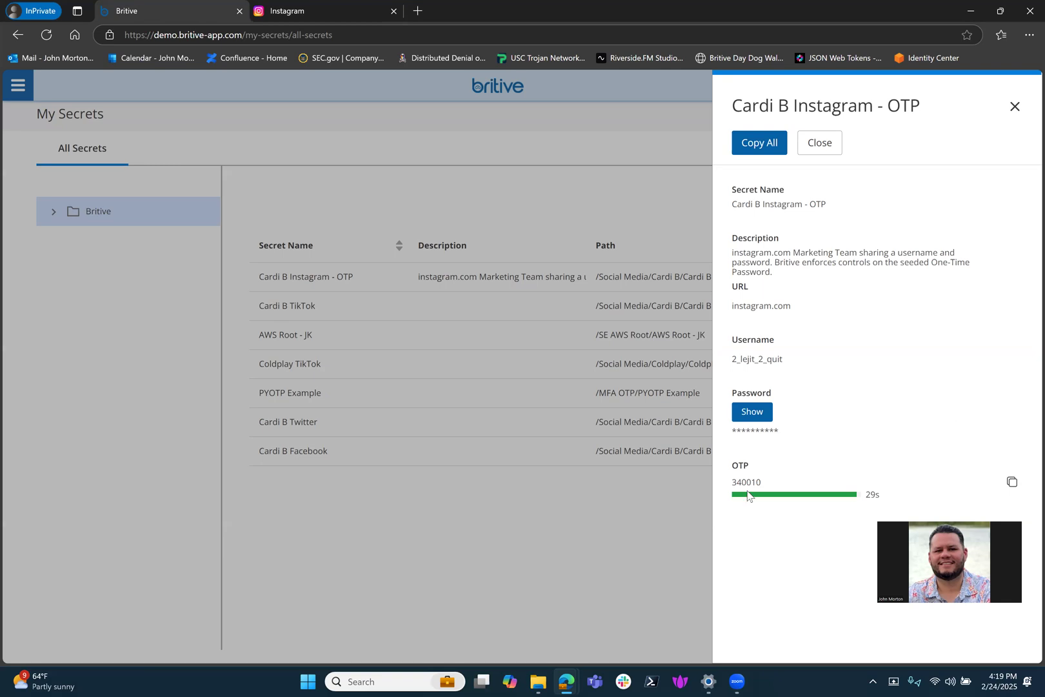
{"action": "left_click", "coordinate": [1011, 482]}
{"action": "left_click", "coordinate": [287, 11]}
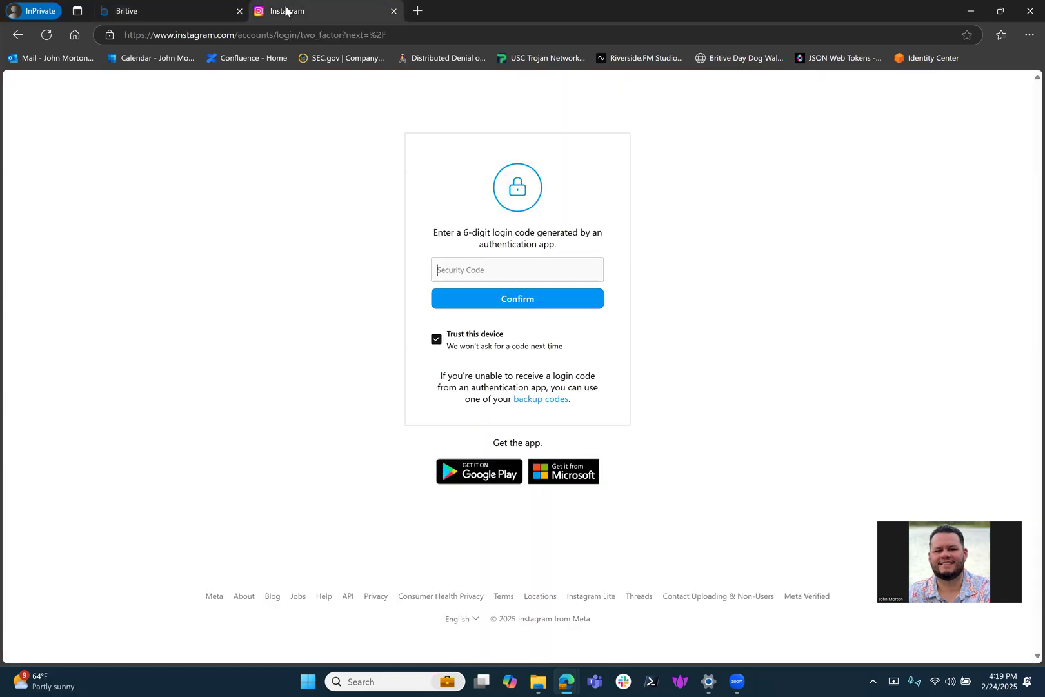
{"action": "key", "text": "ctrl+v"}
{"action": "left_click", "coordinate": [528, 303]}
{"action": "left_click", "coordinate": [543, 305]}
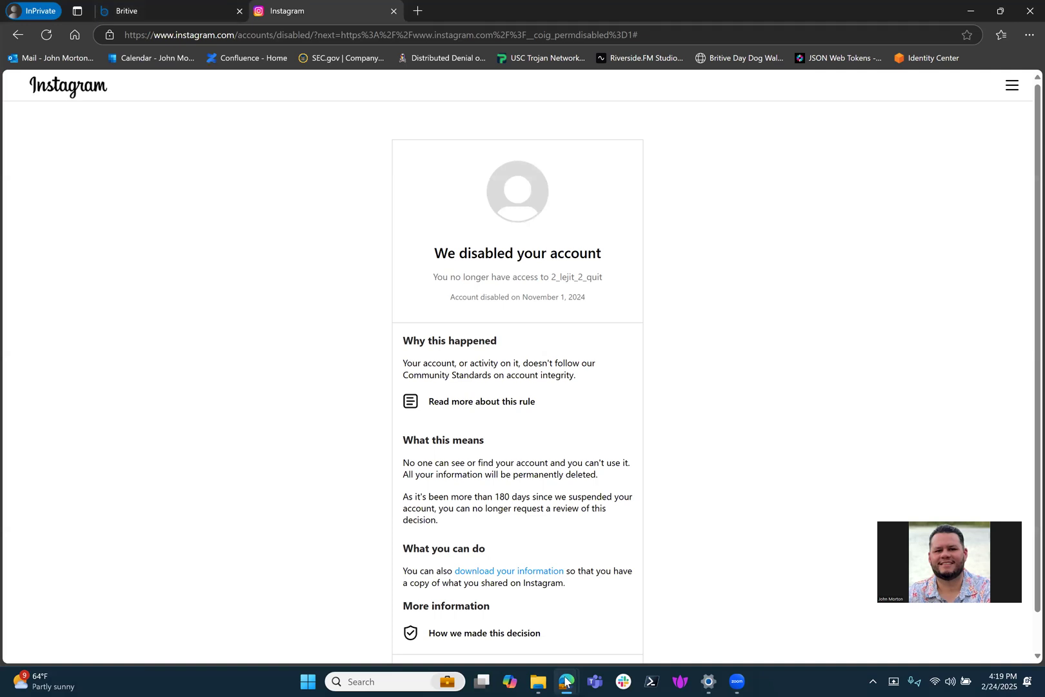
- Switch to the Britive admin window and examine the SocialMediaAccess policy's members, permissions, generic conditions, step-up verification and approval settings
{"action": "mouse_move", "coordinate": [566, 681]}
{"action": "left_click", "coordinate": [493, 613]}
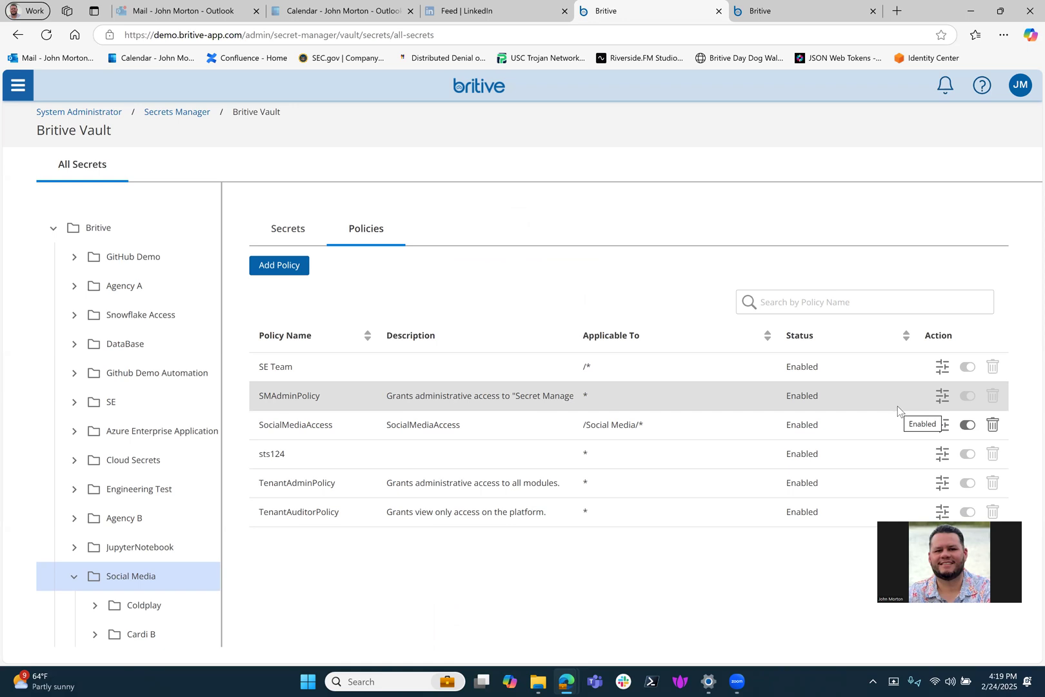
{"action": "left_click", "coordinate": [944, 426]}
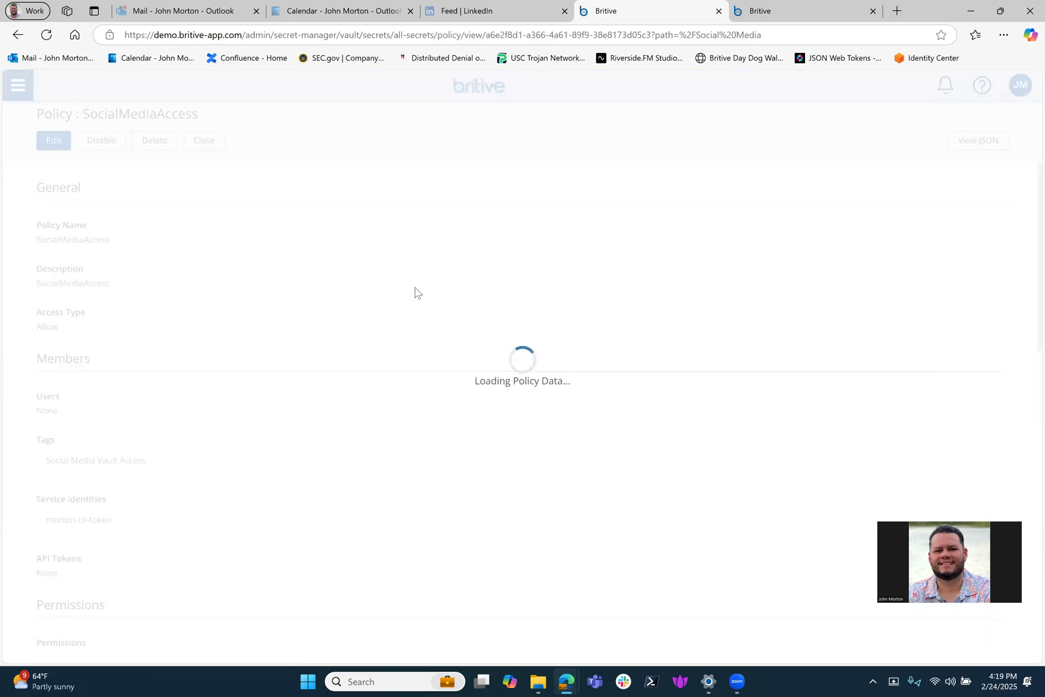
{"action": "scroll", "coordinate": [137, 429], "scroll_direction": "down", "scroll_amount": 2}
{"action": "scroll", "coordinate": [137, 429], "scroll_direction": "down", "scroll_amount": 3}
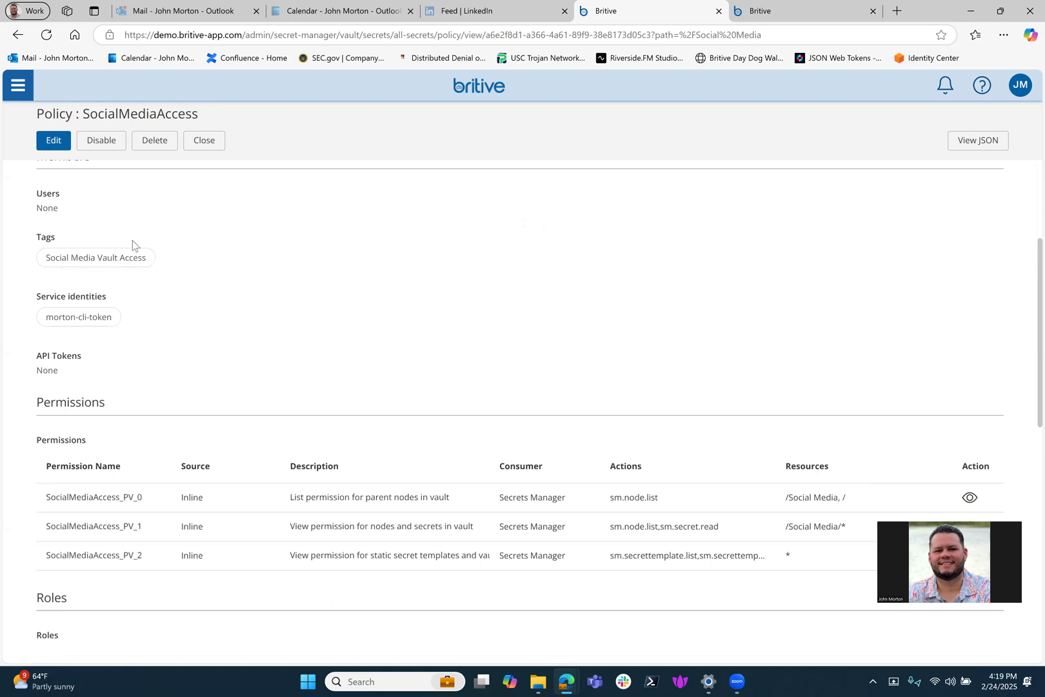
{"action": "scroll", "coordinate": [206, 328], "scroll_direction": "down", "scroll_amount": 1}
{"action": "scroll", "coordinate": [206, 327], "scroll_direction": "down", "scroll_amount": 8}
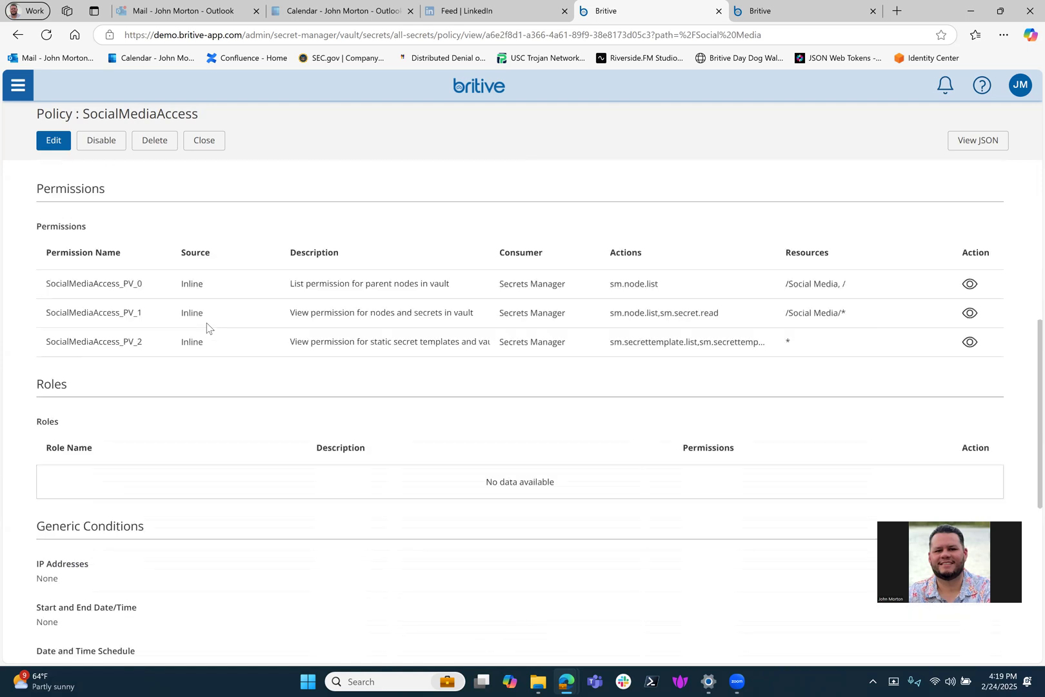
{"action": "scroll", "coordinate": [206, 328], "scroll_direction": "up", "scroll_amount": 1}
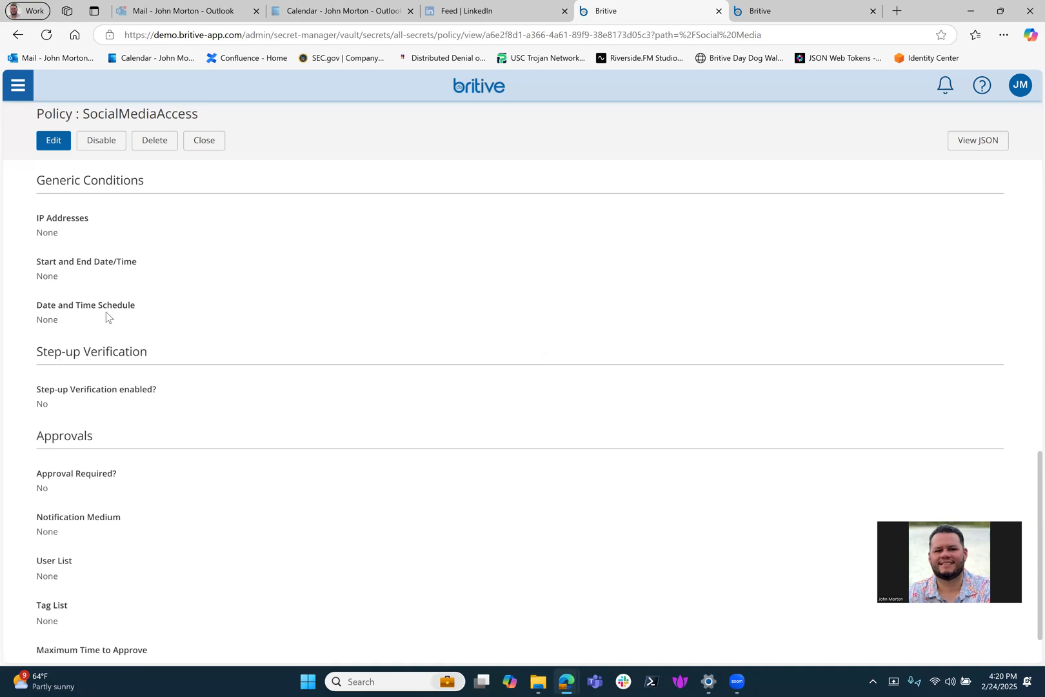
{"action": "scroll", "coordinate": [69, 422], "scroll_direction": "down", "scroll_amount": 1}
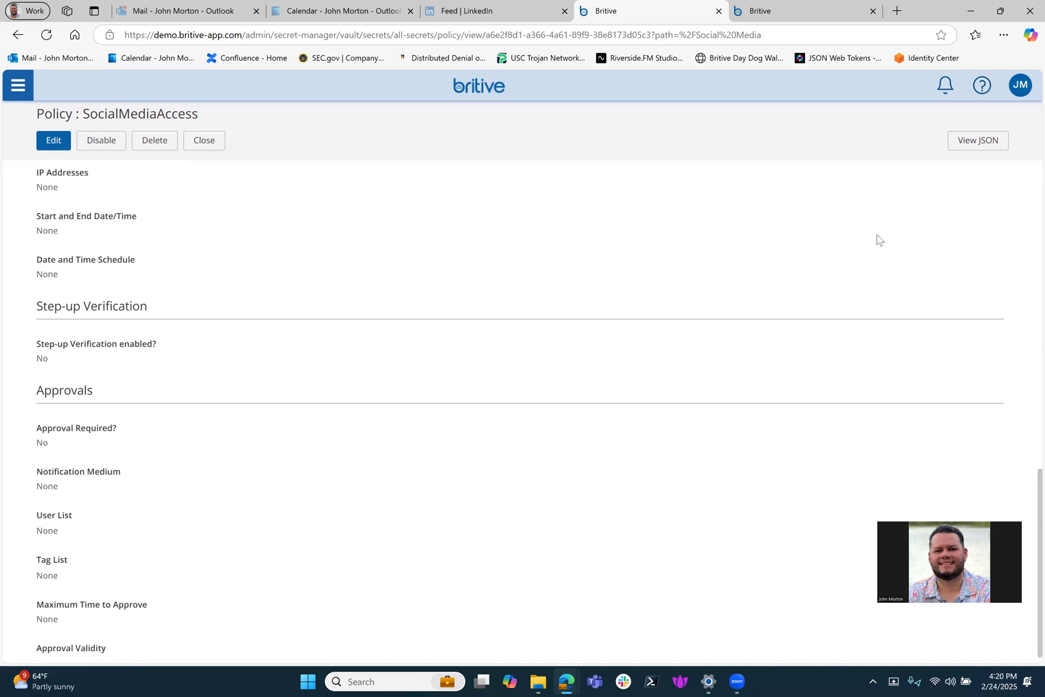
- Show the User Secret Last Access report filtered to secret paths containing "cardi b"
{"action": "left_click", "coordinate": [789, 9]}
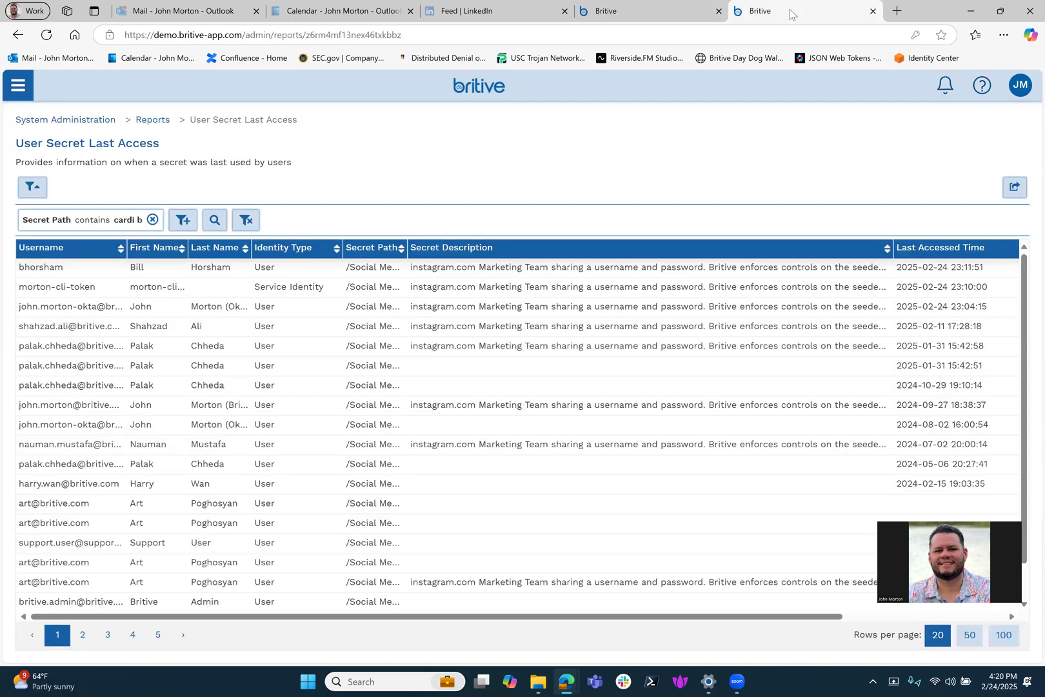